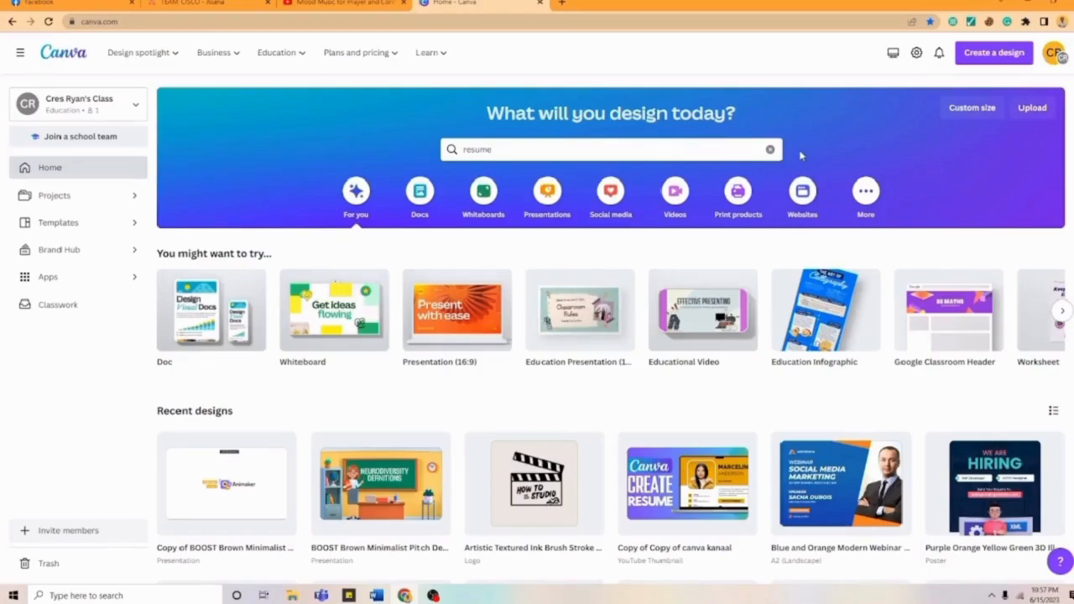
Search the templates for "resume" and start customizing the Yellow Simple Professional Resume template.
{"action": "left_click", "coordinate": [665, 153]}
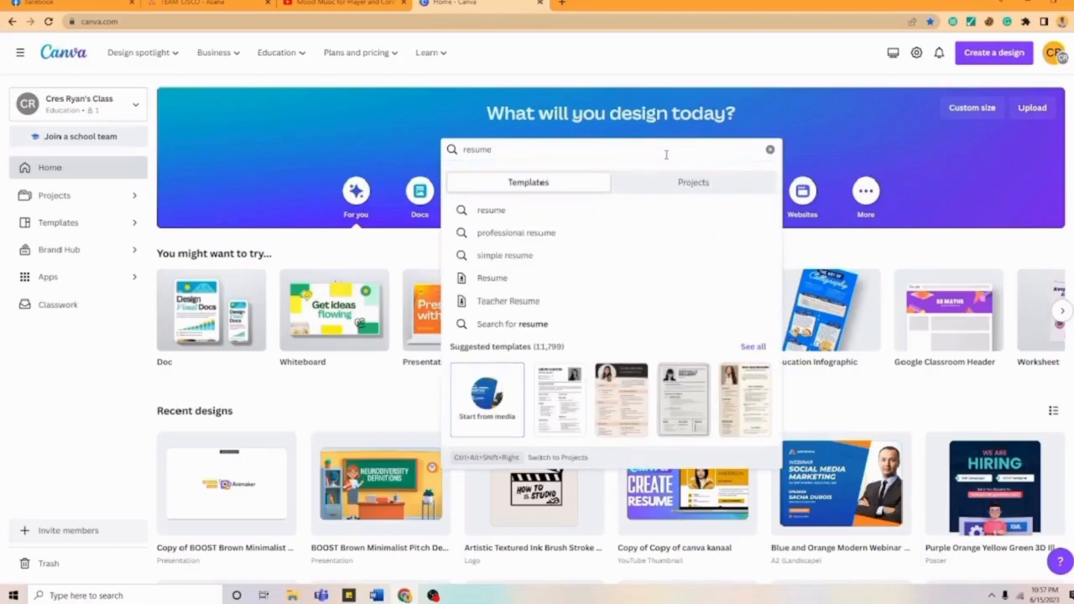
{"action": "key", "text": "Return"}
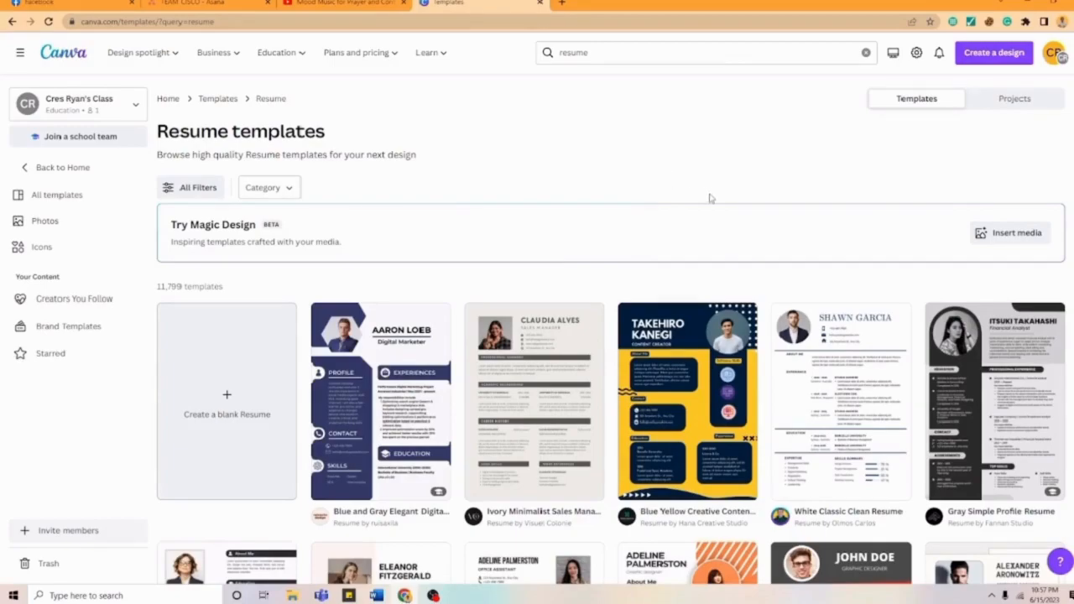
{"action": "scroll", "coordinate": [796, 209], "scroll_direction": "down", "scroll_amount": 4}
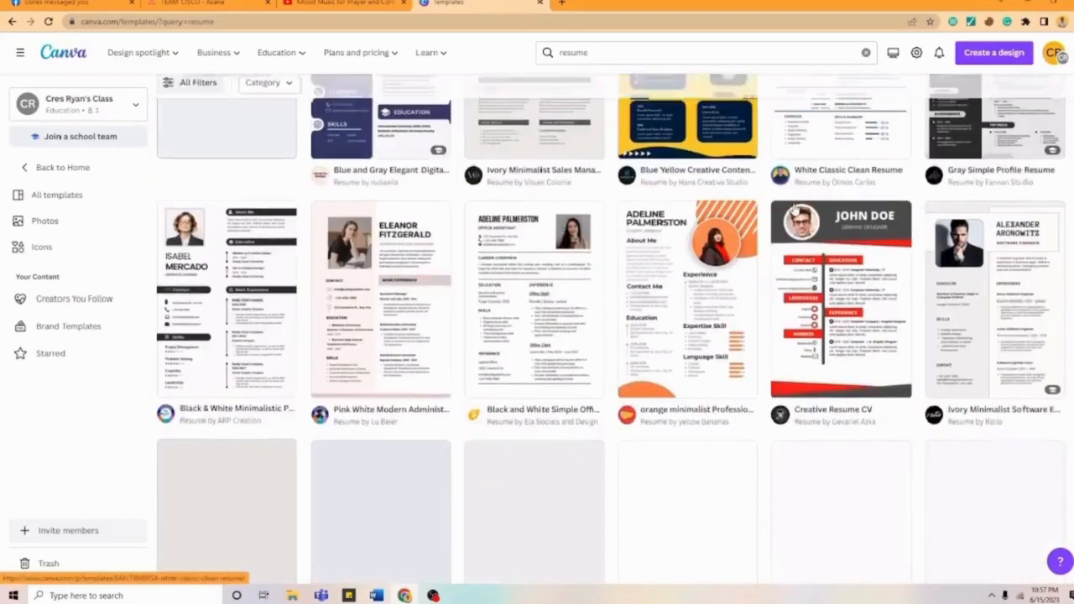
{"action": "scroll", "coordinate": [796, 210], "scroll_direction": "down", "scroll_amount": 1}
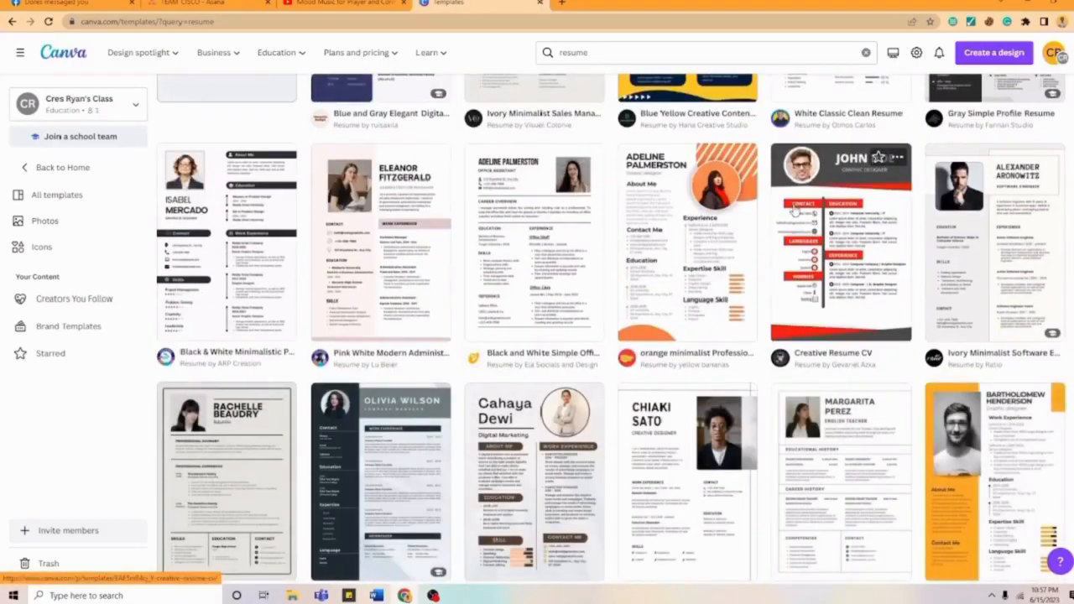
{"action": "scroll", "coordinate": [812, 252], "scroll_direction": "down", "scroll_amount": 2}
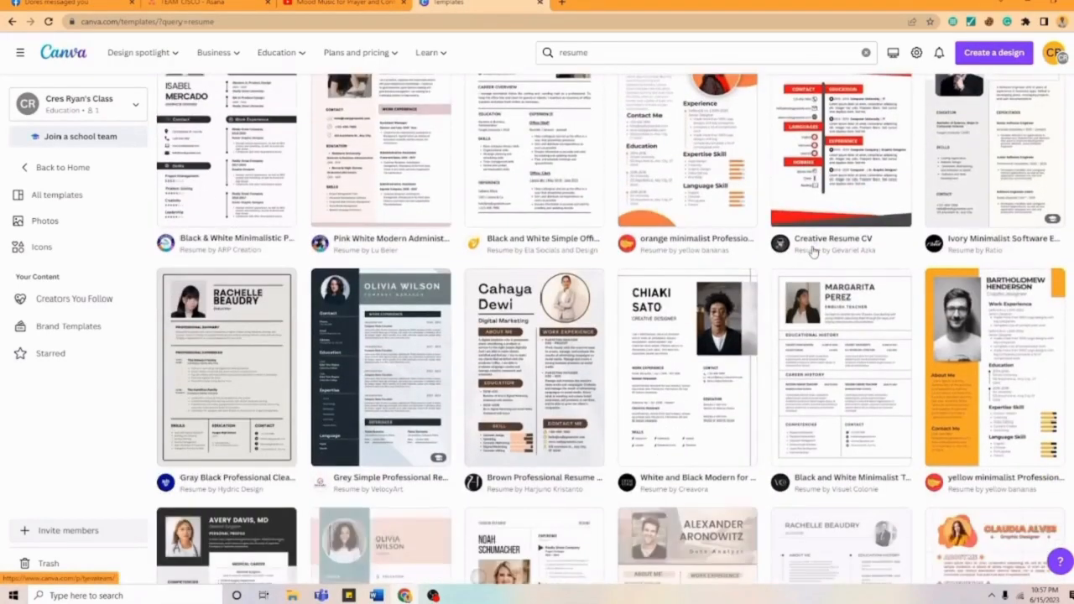
{"action": "scroll", "coordinate": [813, 252], "scroll_direction": "down", "scroll_amount": 2}
{"action": "scroll", "coordinate": [812, 250], "scroll_direction": "down", "scroll_amount": 2}
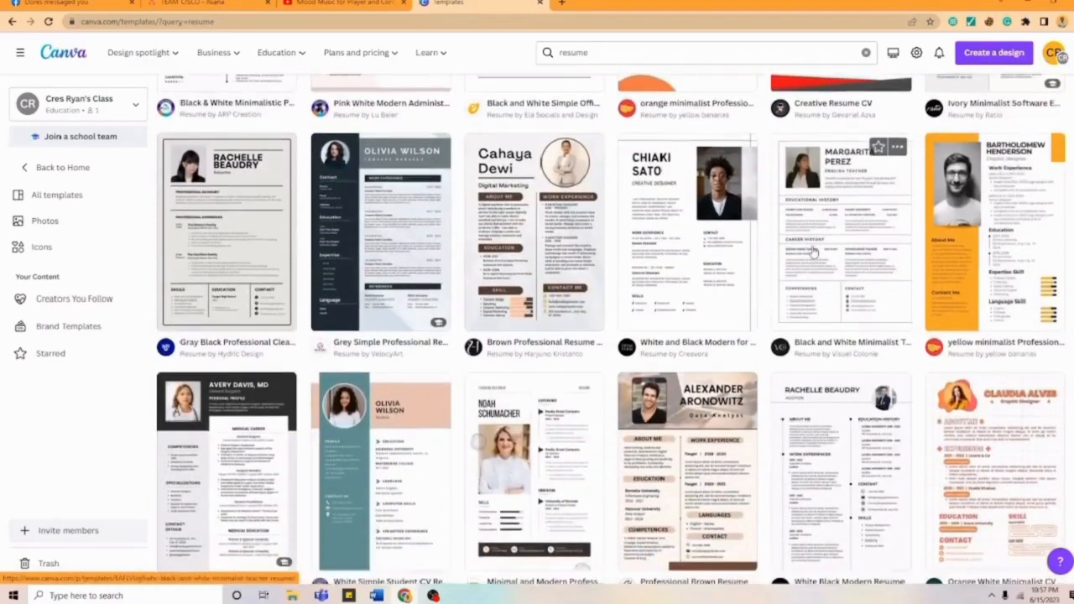
{"action": "scroll", "coordinate": [812, 250], "scroll_direction": "down", "scroll_amount": 2}
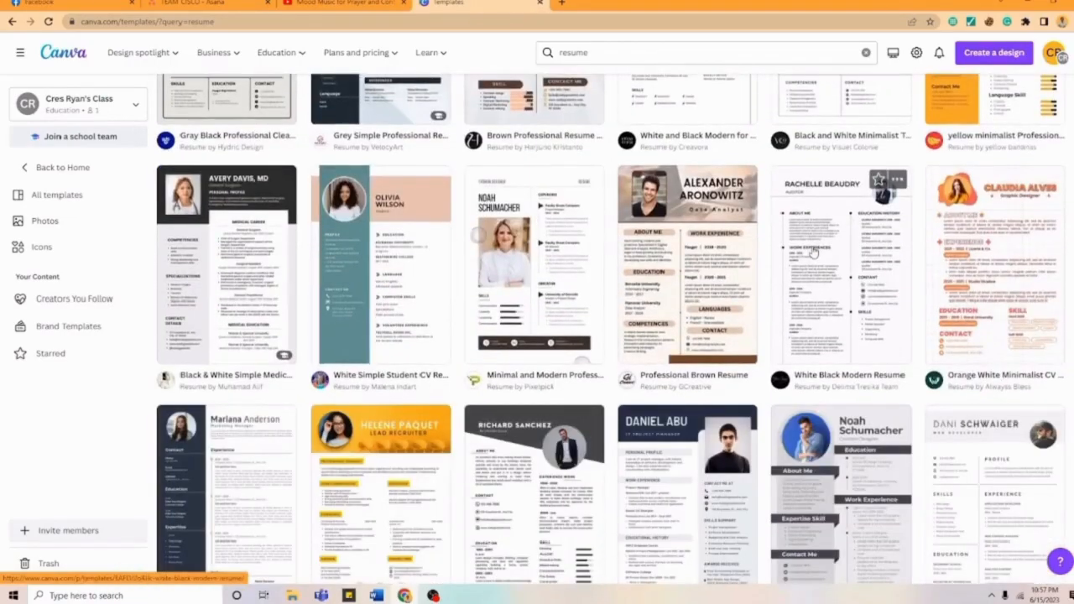
{"action": "scroll", "coordinate": [813, 252], "scroll_direction": "down", "scroll_amount": 1}
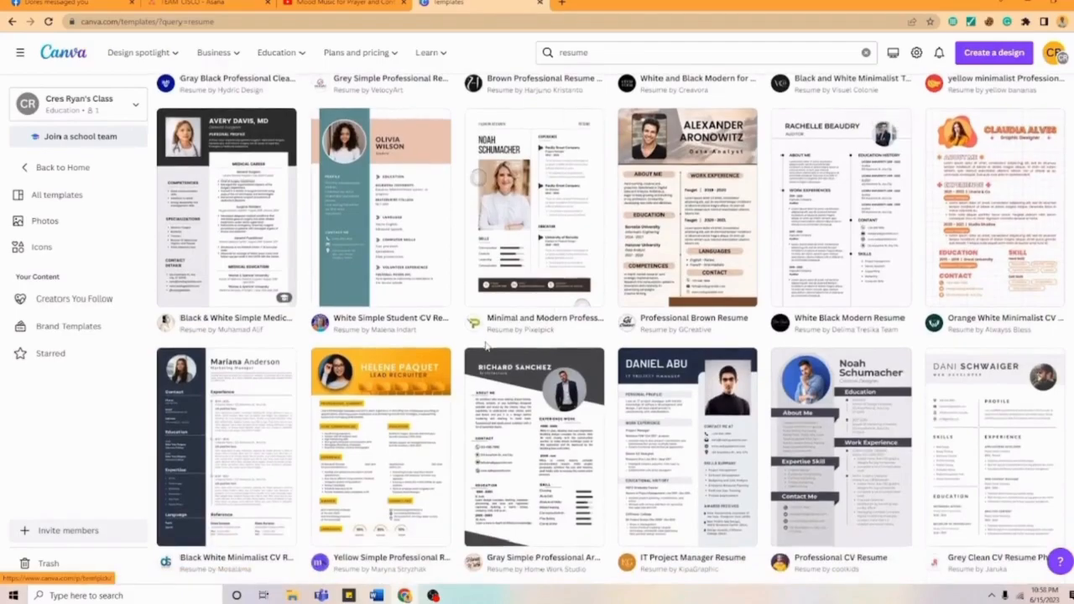
{"action": "scroll", "coordinate": [411, 351], "scroll_direction": "down", "scroll_amount": 2}
{"action": "left_click", "coordinate": [396, 344]}
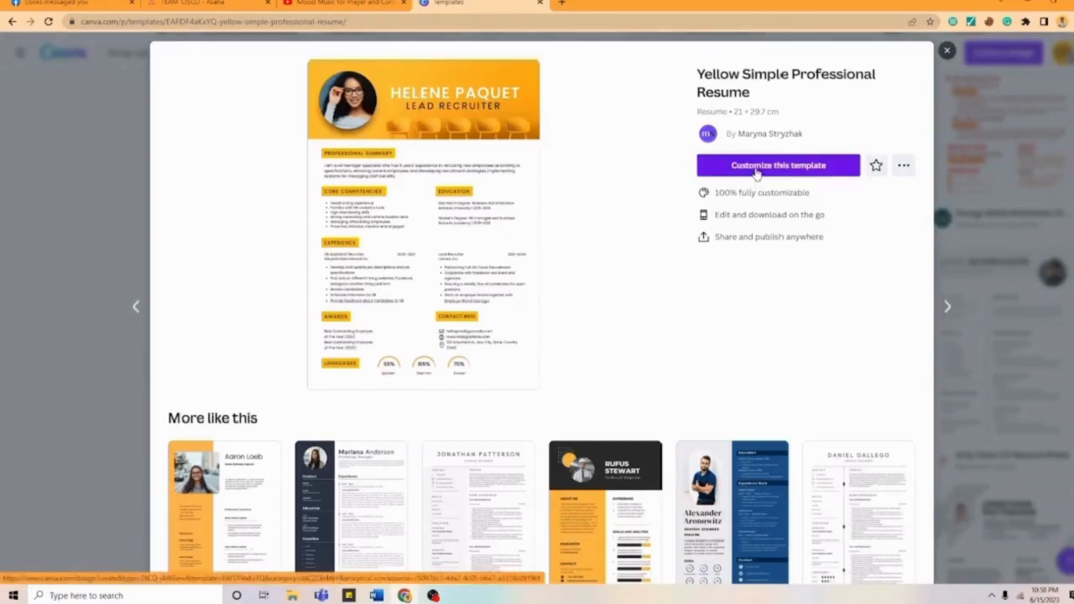
{"action": "left_click", "coordinate": [757, 167]}
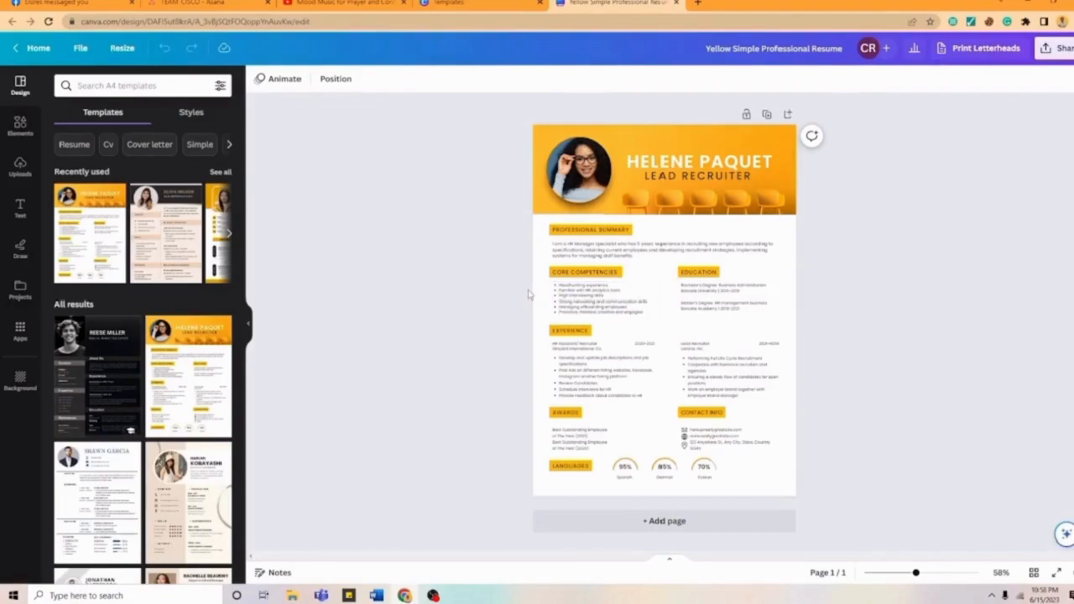
Delete the header's profile photo and fill its circular frame with the uploaded picture of a man in a dark cap.
{"action": "left_click", "coordinate": [582, 188]}
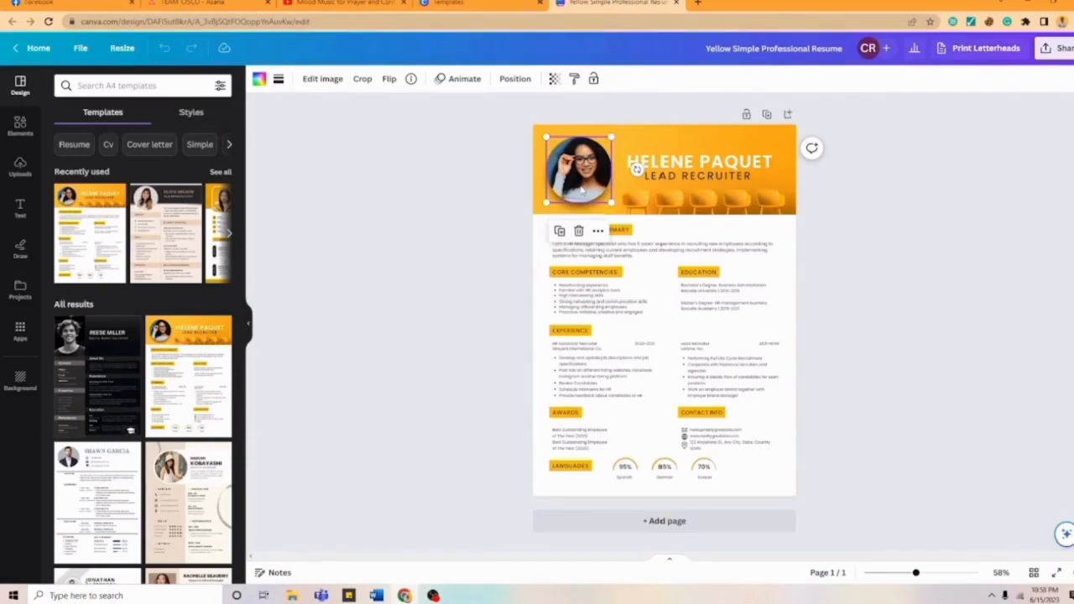
{"action": "key", "text": "Delete"}
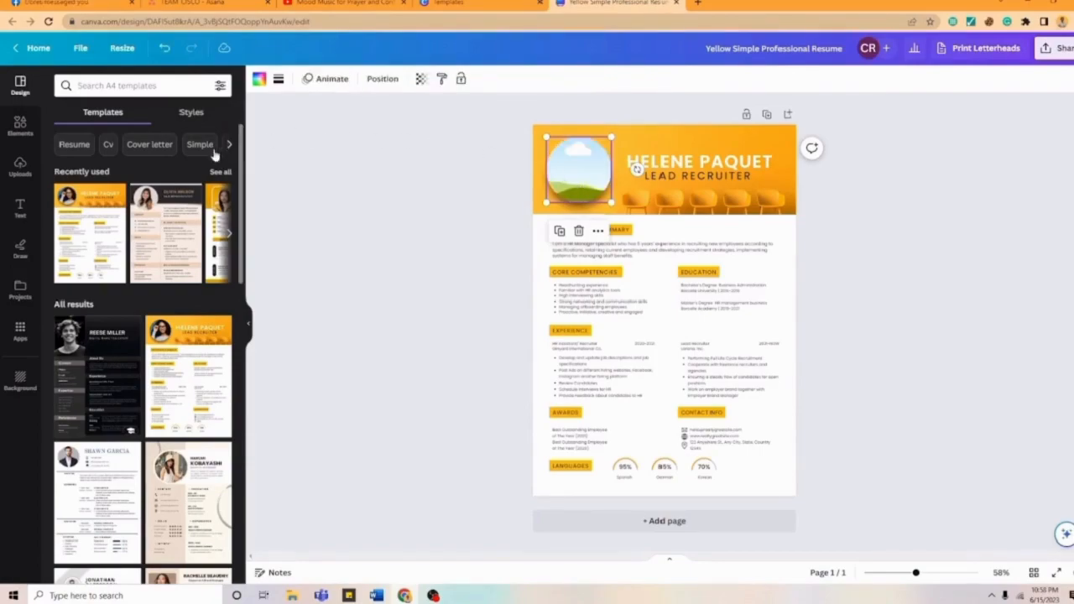
{"action": "left_click", "coordinate": [20, 168]}
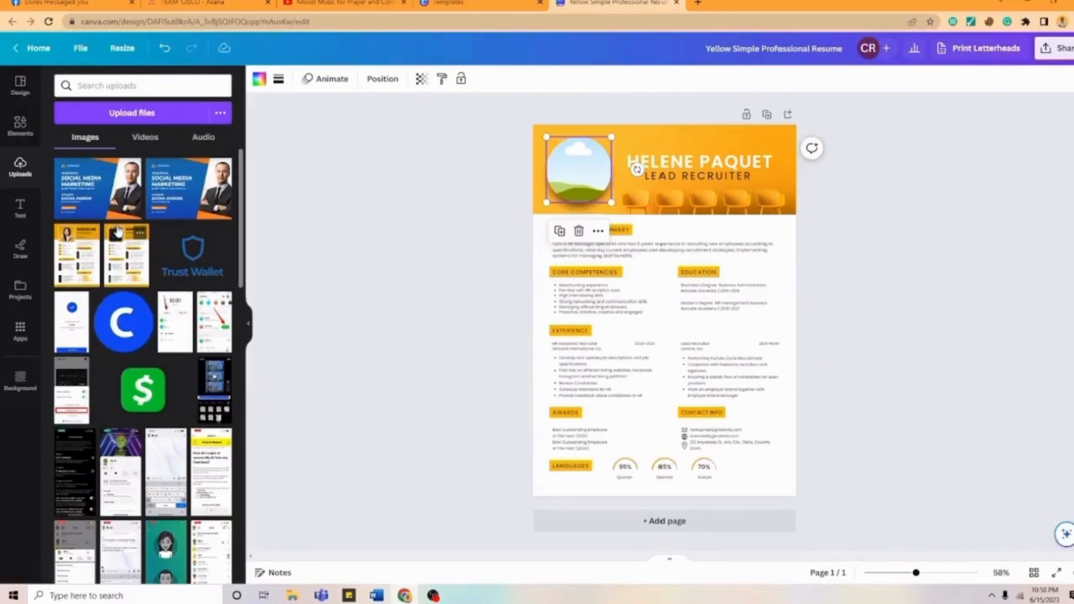
{"action": "scroll", "coordinate": [192, 242], "scroll_direction": "down", "scroll_amount": 2}
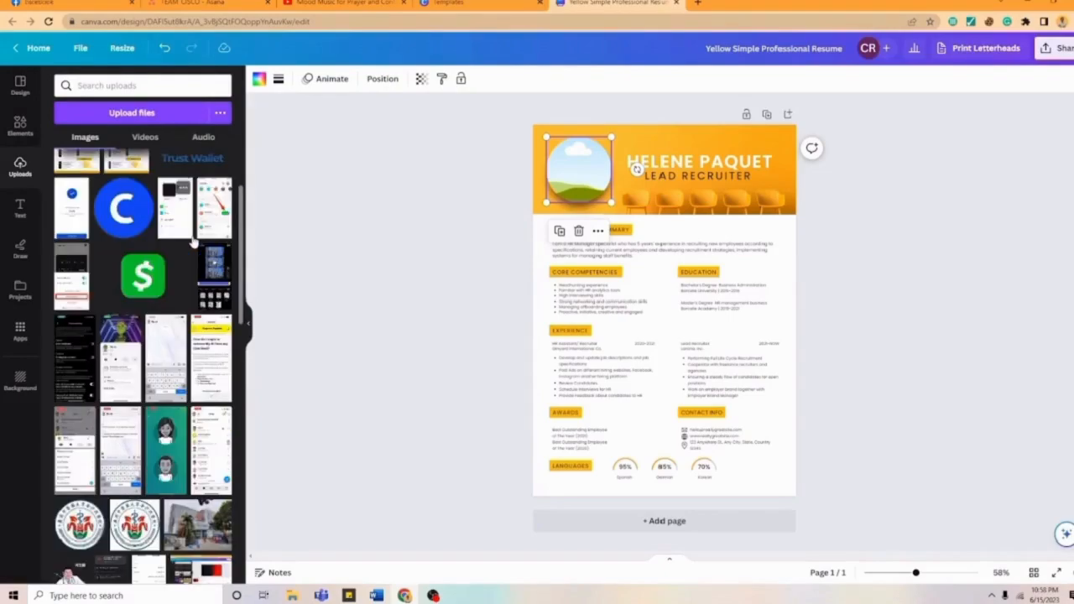
{"action": "scroll", "coordinate": [192, 243], "scroll_direction": "down", "scroll_amount": 2}
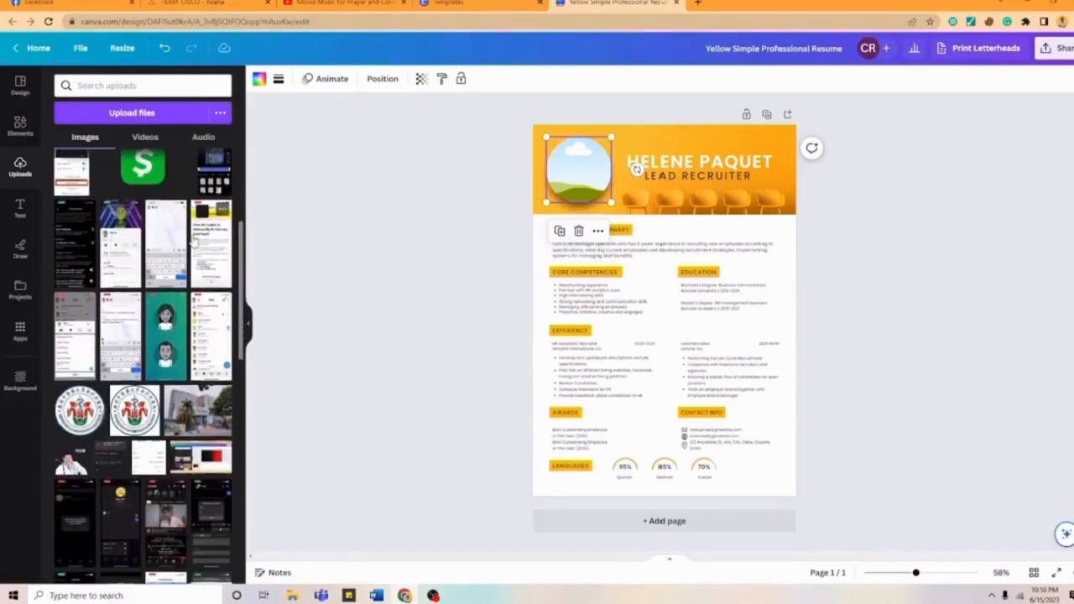
{"action": "scroll", "coordinate": [193, 241], "scroll_direction": "down", "scroll_amount": 2}
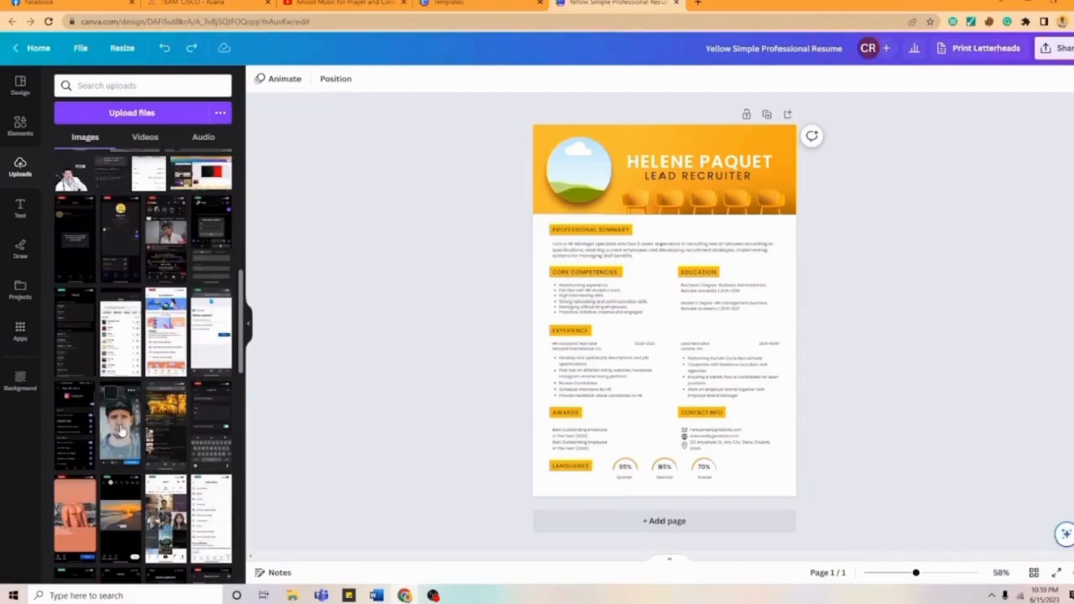
{"action": "left_click", "coordinate": [120, 430]}
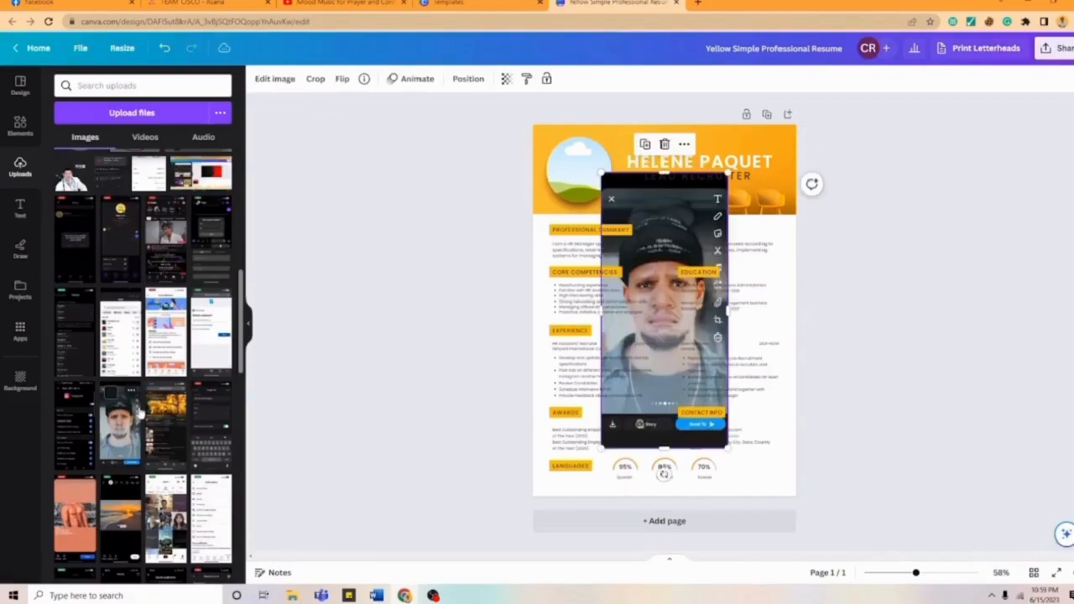
{"action": "left_click_drag", "start_coordinate": [676, 220], "coordinate": [563, 180]}
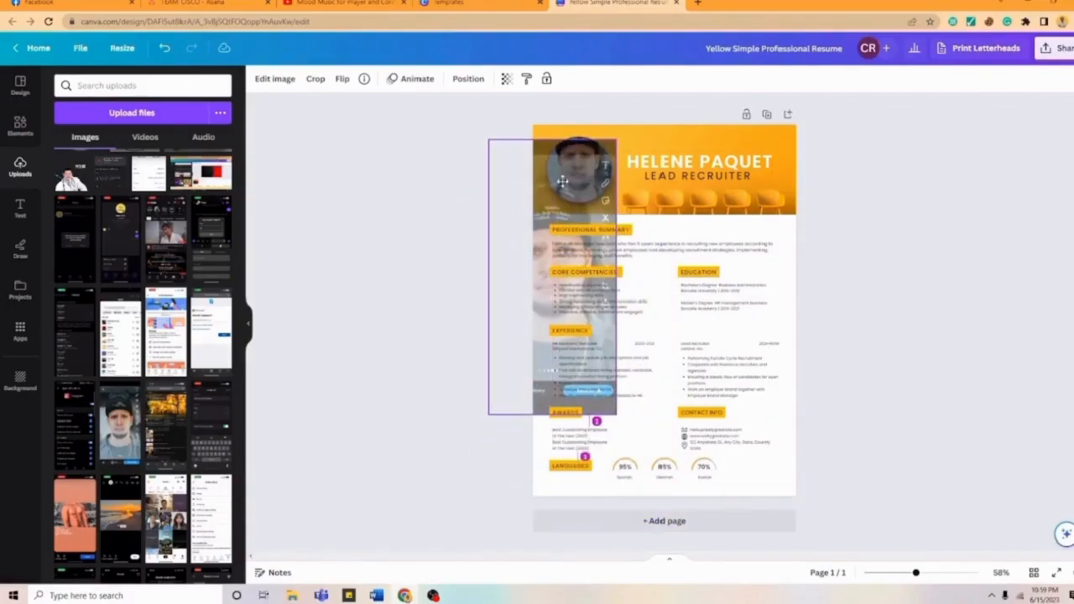
{"action": "left_click_drag", "start_coordinate": [562, 180], "coordinate": [564, 184]}
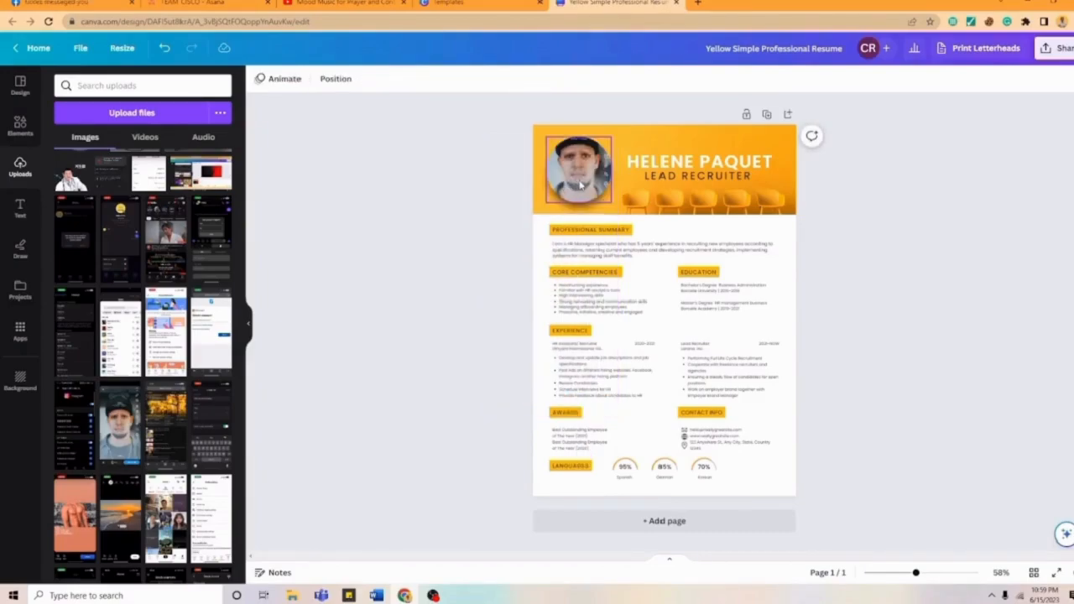
Replace the header's name text with the applicant's full name followed by ", JD".
{"action": "left_click", "coordinate": [768, 166]}
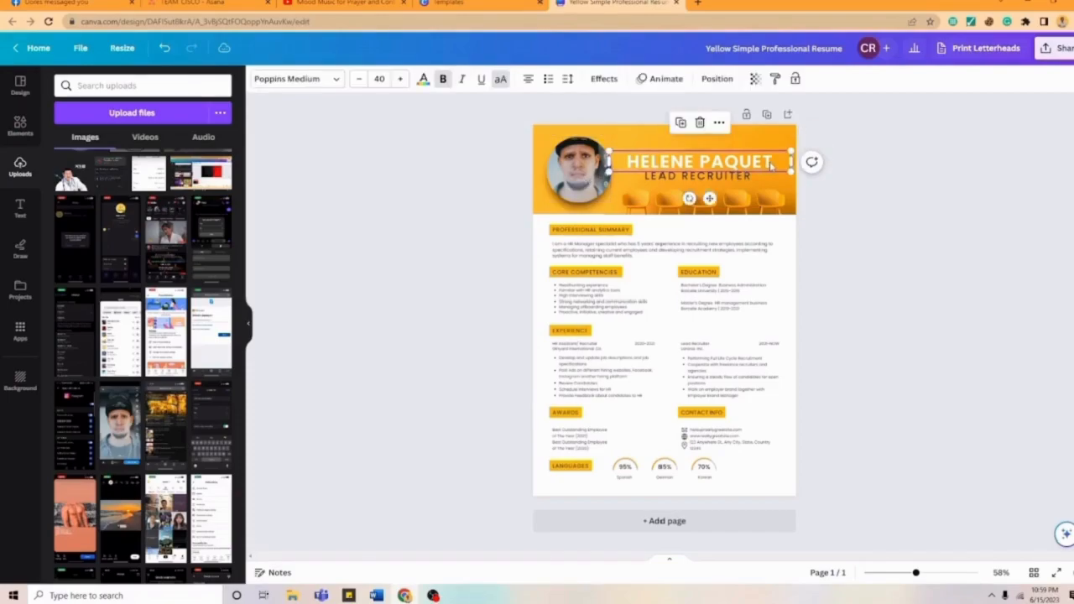
{"action": "double_click", "coordinate": [771, 165]}
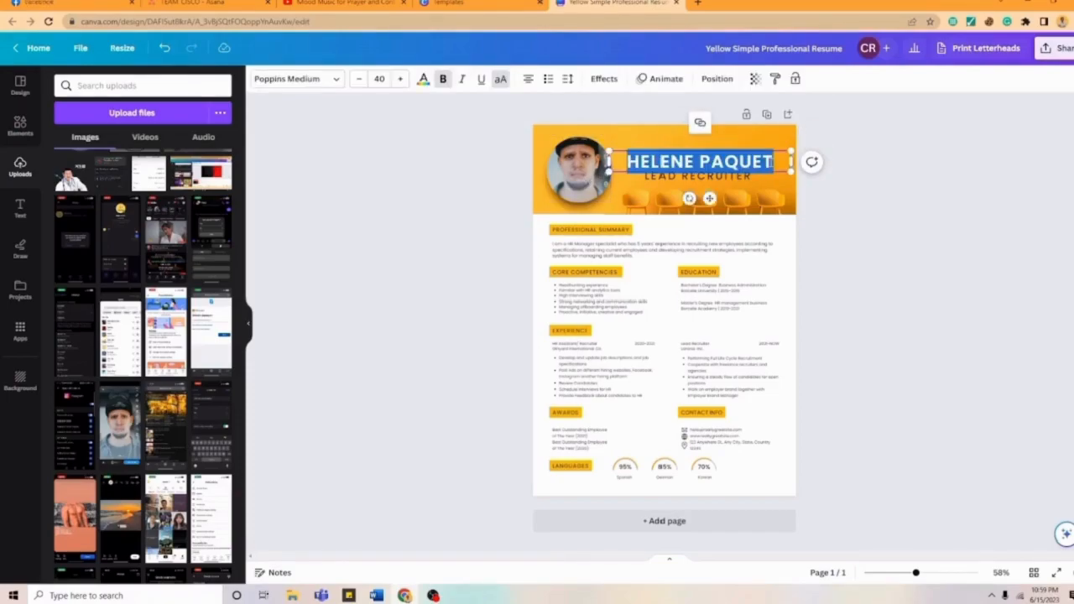
{"action": "key", "text": "BackSpace"}
{"action": "type", "text": "SAM SMITY"}
{"action": "key", "text": "BackSpace"}
{"action": "type", "text": "HJ"}
{"action": "key", "text": "BackSpace"}
{"action": "type", "text": ","}
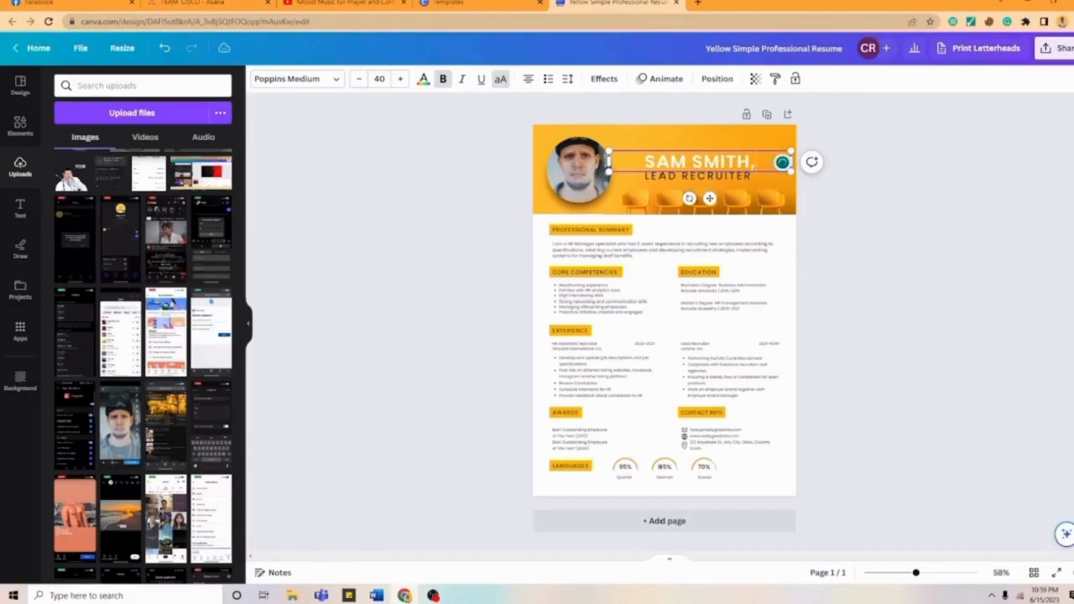
{"action": "type", "text": " JD"}
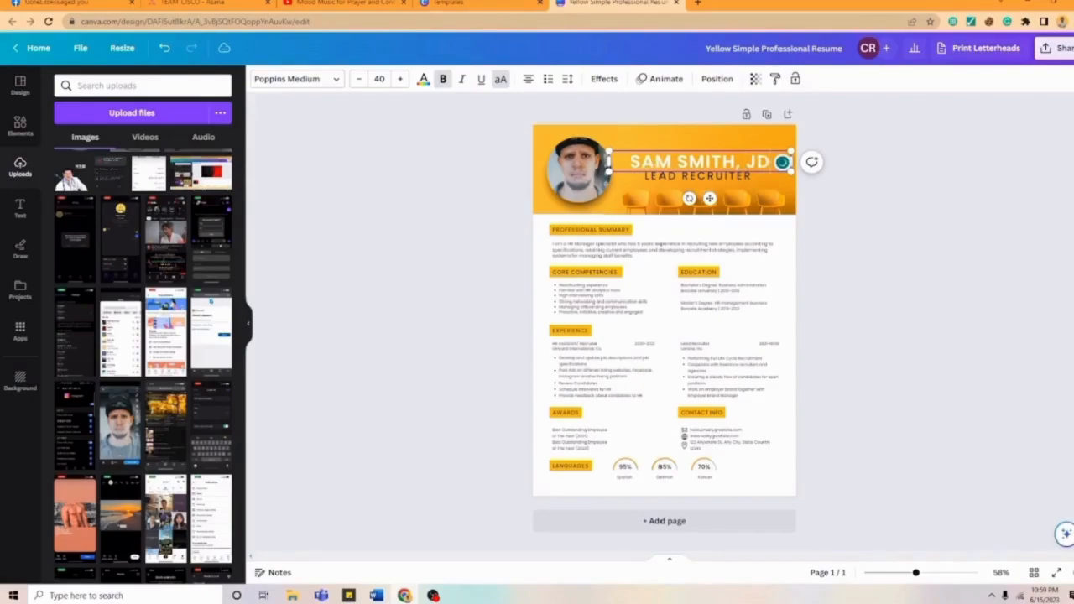
Change the job title below the name to NOTARY PUBLIC.
{"action": "left_click", "coordinate": [754, 176]}
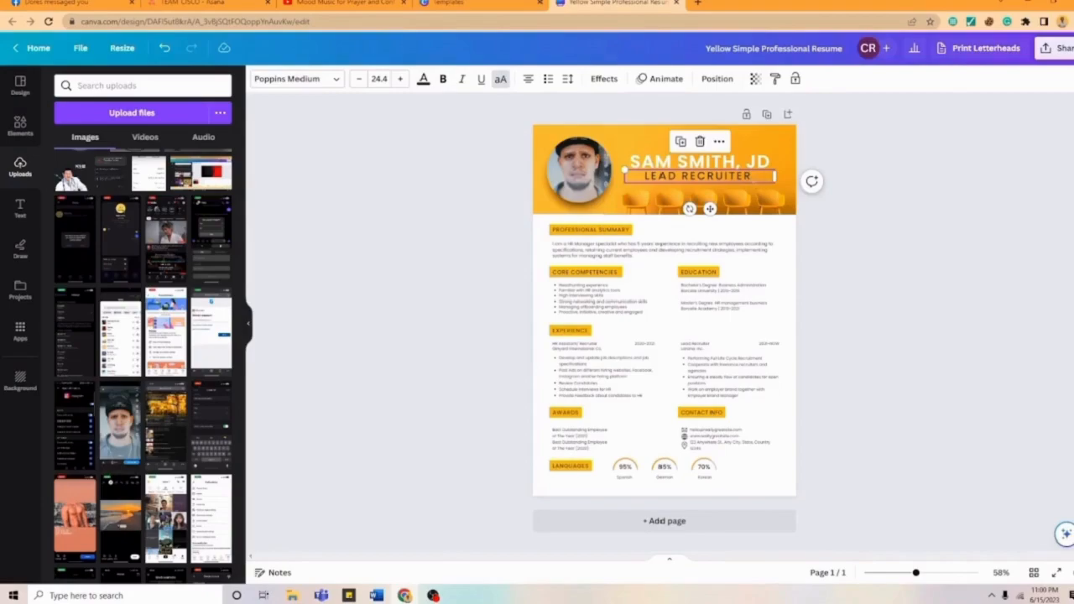
{"action": "double_click", "coordinate": [753, 175]}
{"action": "key", "text": "BackSpace"}
{"action": "type", "text": "NITAR"}
{"action": "key", "text": "BackSpace"}
{"action": "key", "text": "BackSpace"}
{"action": "key", "text": "BackSpace"}
{"action": "key", "text": "BackSpace"}
{"action": "type", "text": "OTARY"}
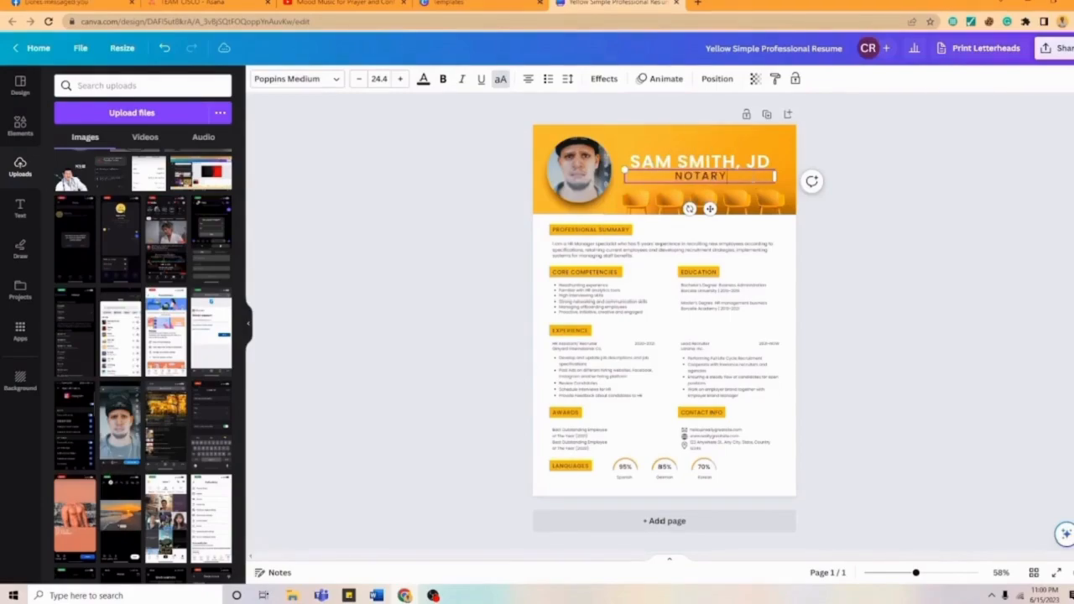
{"action": "type", "text": " PUBLIC"}
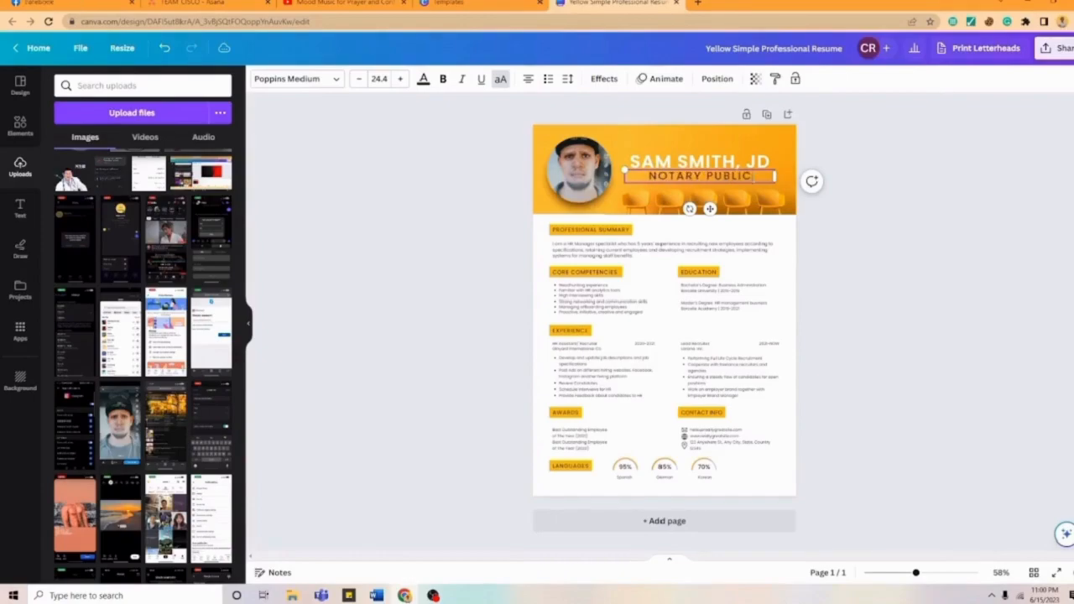
Examine the editable text blocks in the resume body, including the summary, core competencies, education and experience sections.
{"action": "left_click", "coordinate": [635, 247]}
{"action": "left_click", "coordinate": [619, 233]}
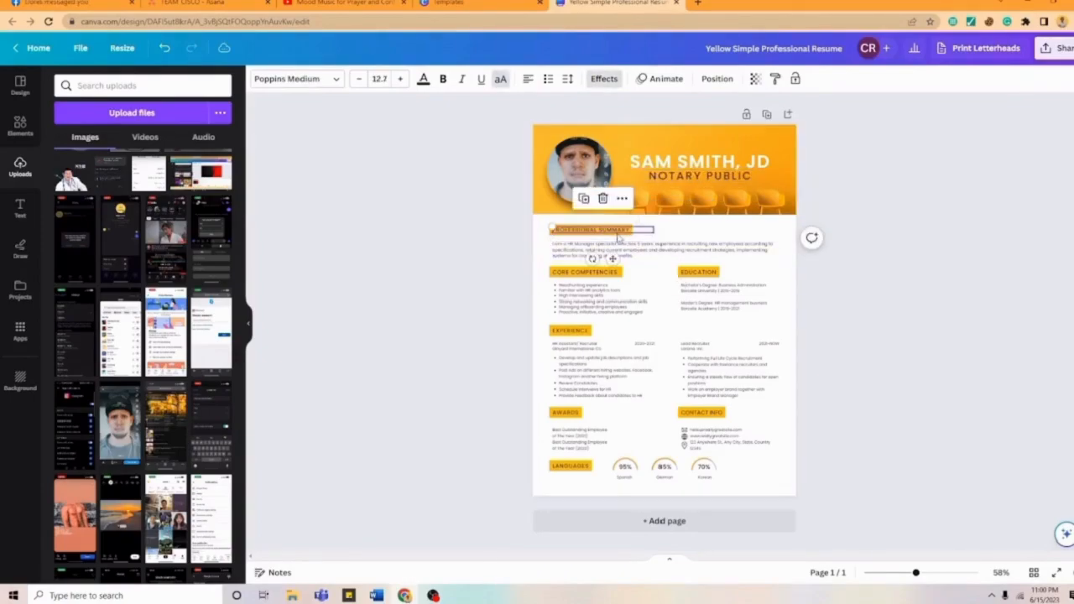
{"action": "left_click", "coordinate": [635, 256]}
{"action": "double_click", "coordinate": [635, 256]}
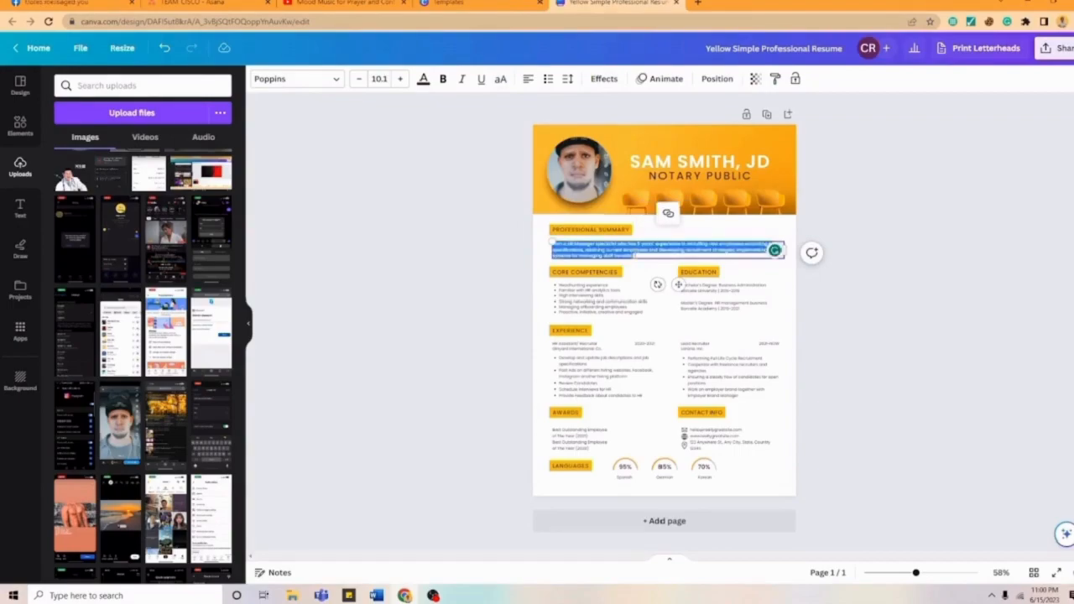
{"action": "left_click", "coordinate": [622, 298]}
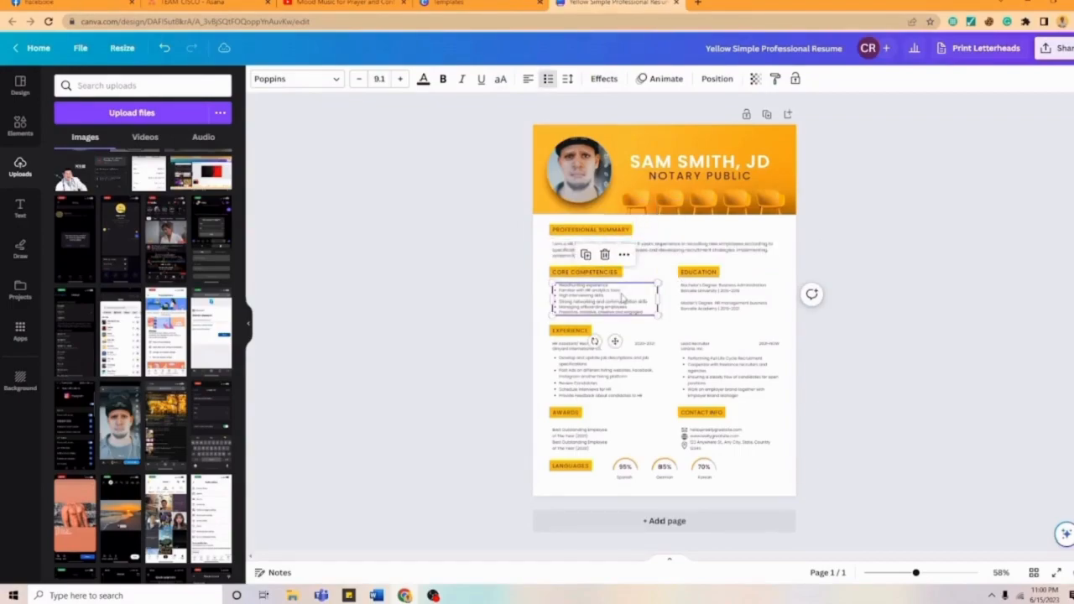
{"action": "left_click", "coordinate": [698, 272]}
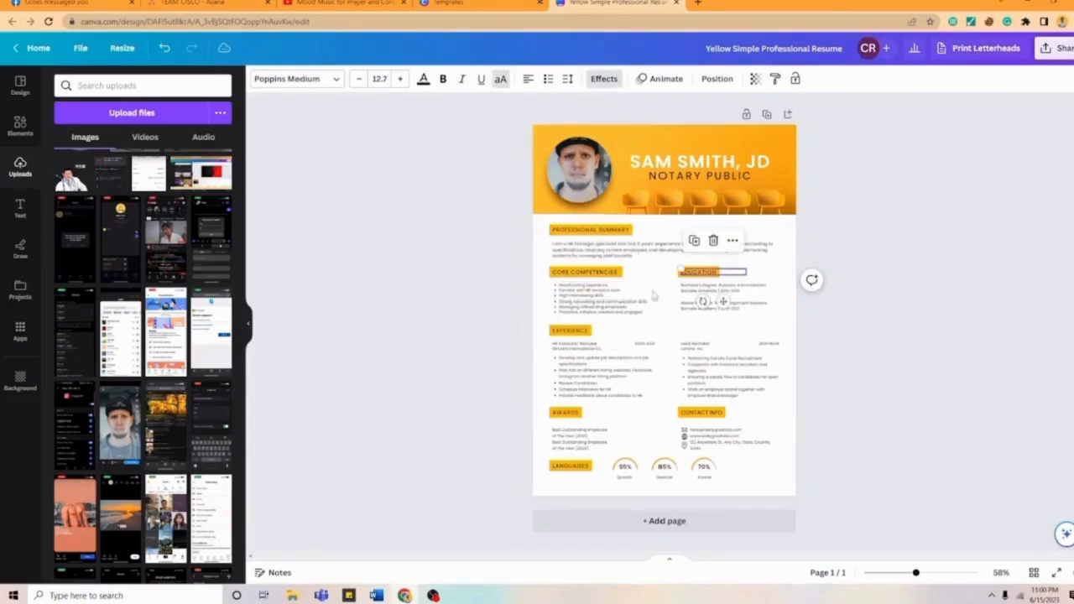
{"action": "left_click", "coordinate": [590, 331]}
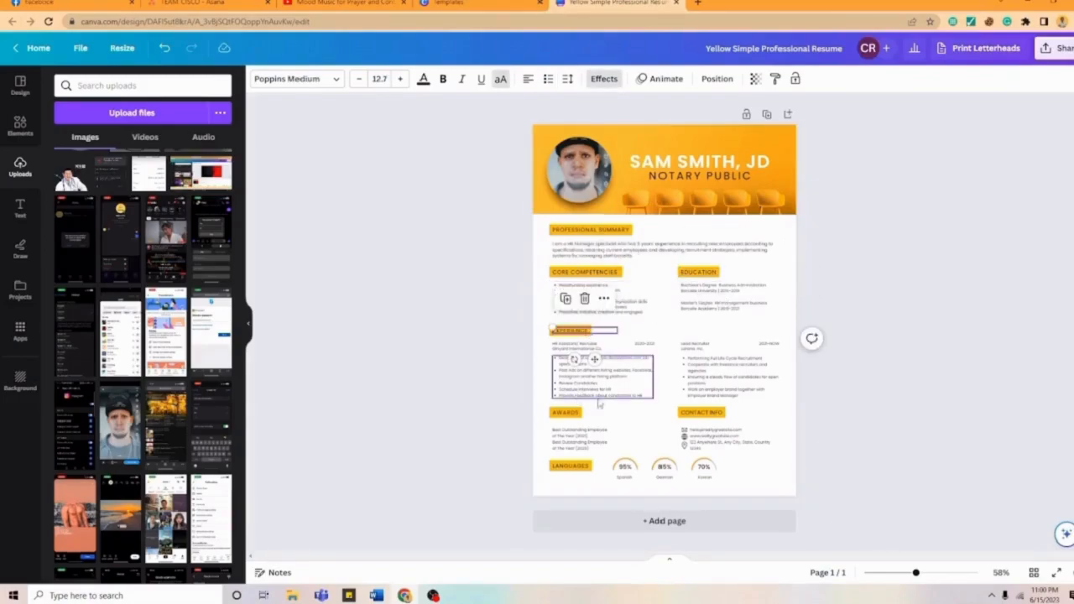
{"action": "left_click", "coordinate": [582, 475]}
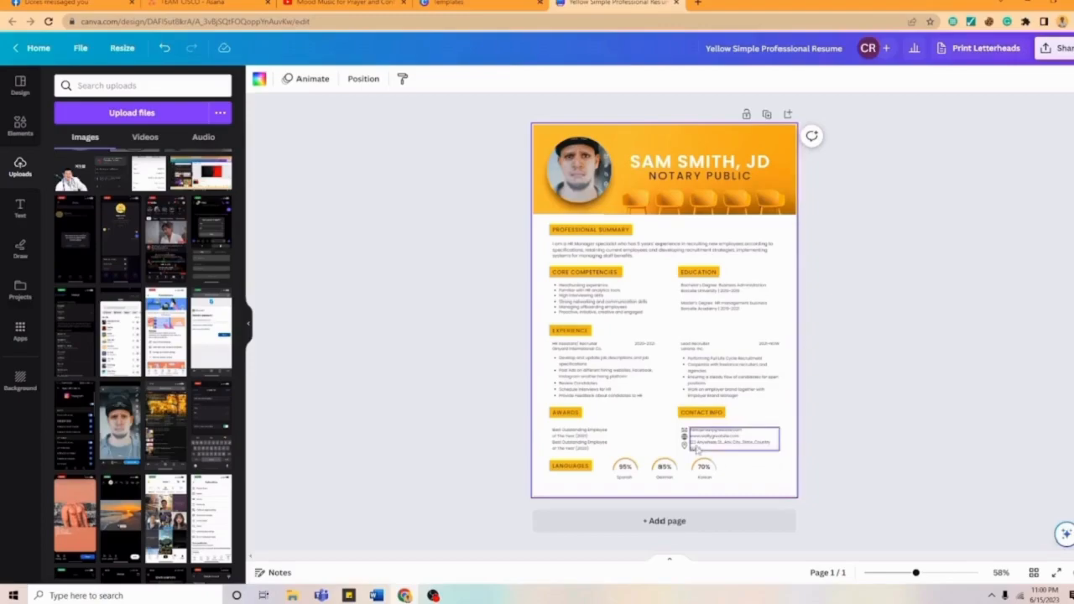
{"action": "left_click", "coordinate": [586, 255]}
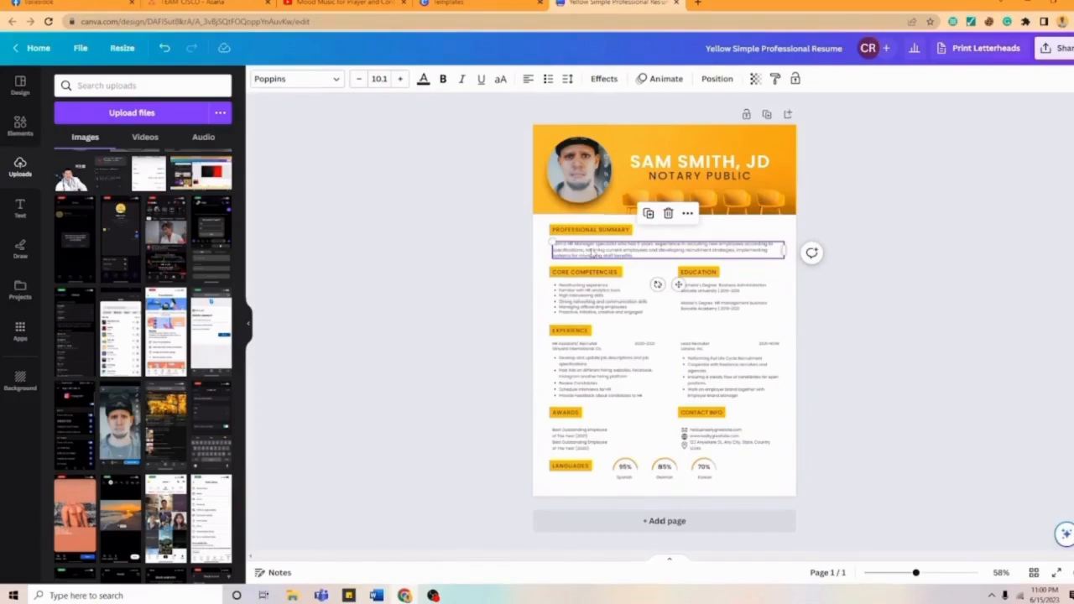
{"action": "left_click", "coordinate": [20, 206]}
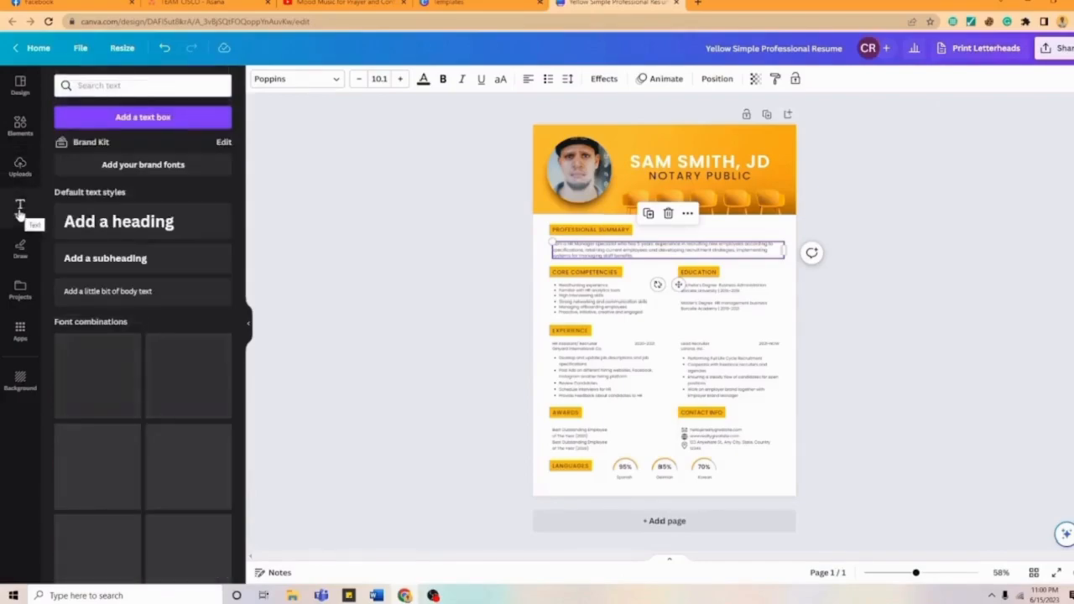
{"action": "left_click", "coordinate": [14, 137]}
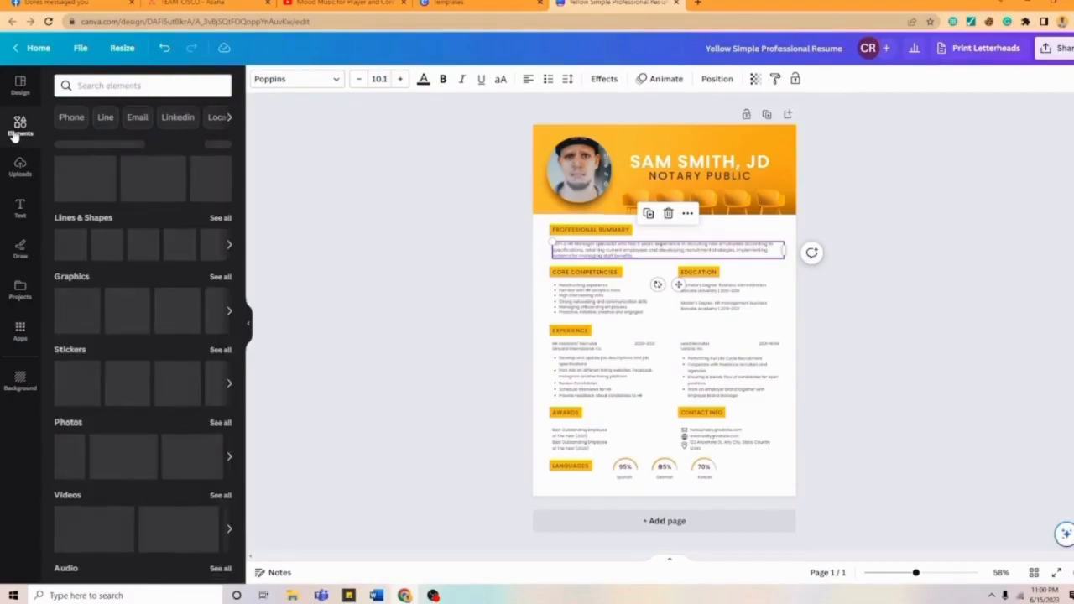
{"action": "left_click", "coordinate": [20, 174]}
{"action": "left_click", "coordinate": [21, 250]}
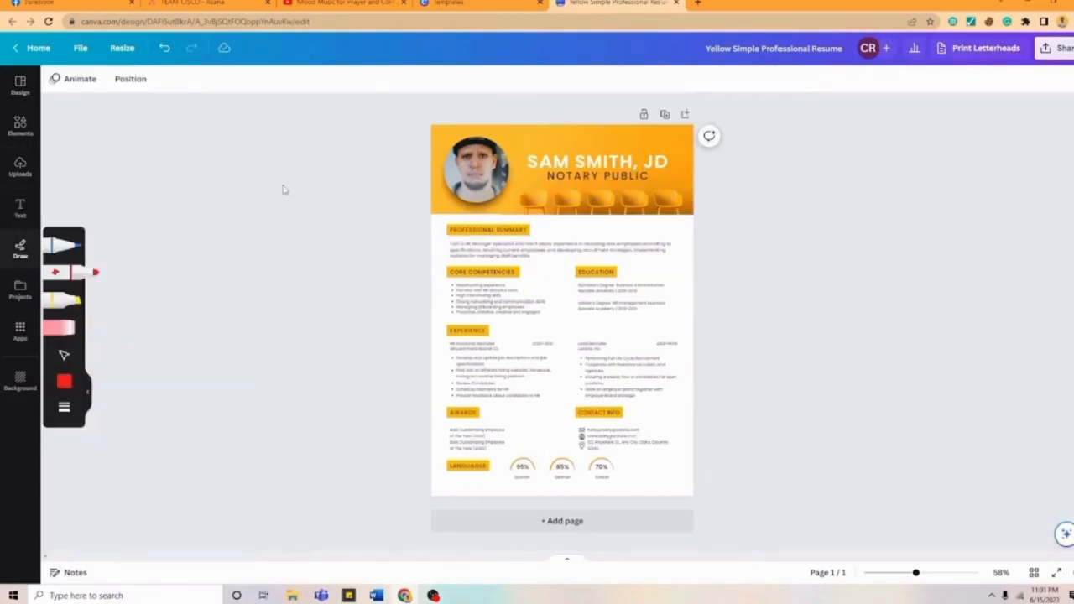
Download the finished resume as a PDF Standard file.
{"action": "left_click", "coordinate": [1054, 53]}
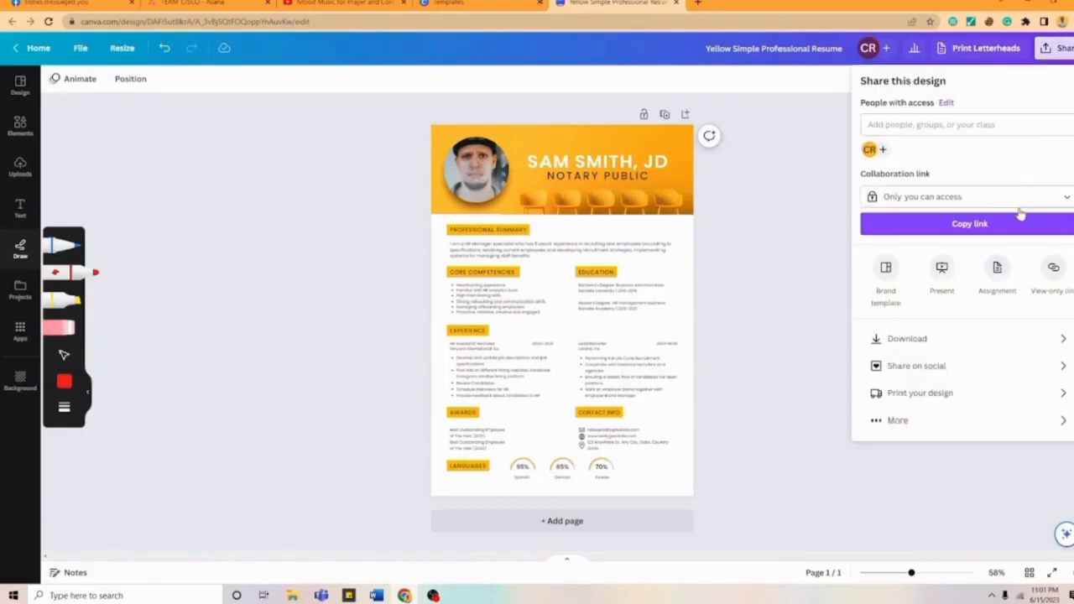
{"action": "left_click", "coordinate": [961, 342]}
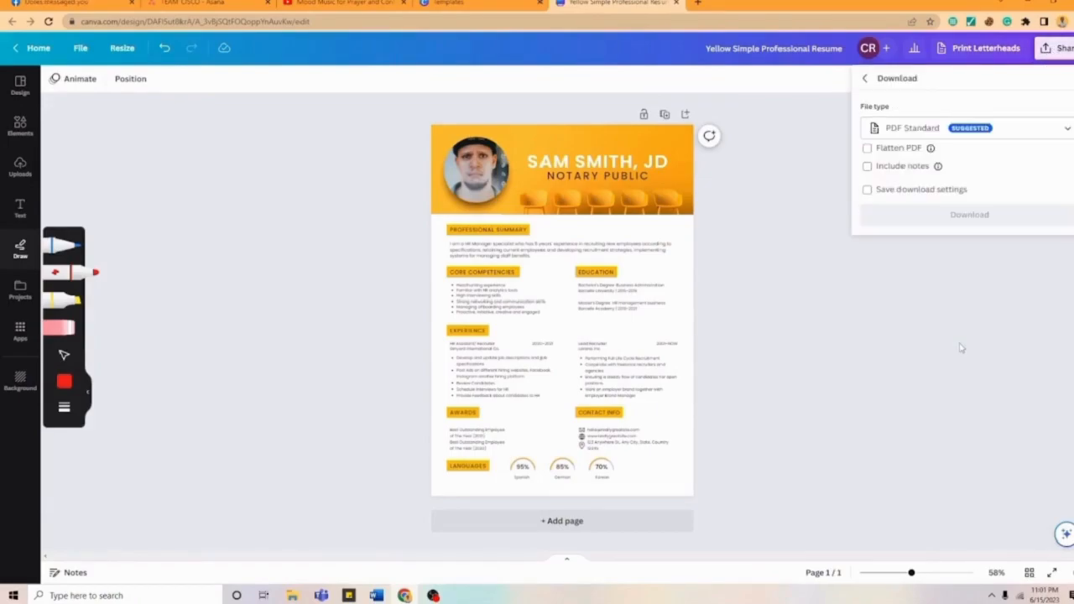
{"action": "left_click", "coordinate": [998, 215]}
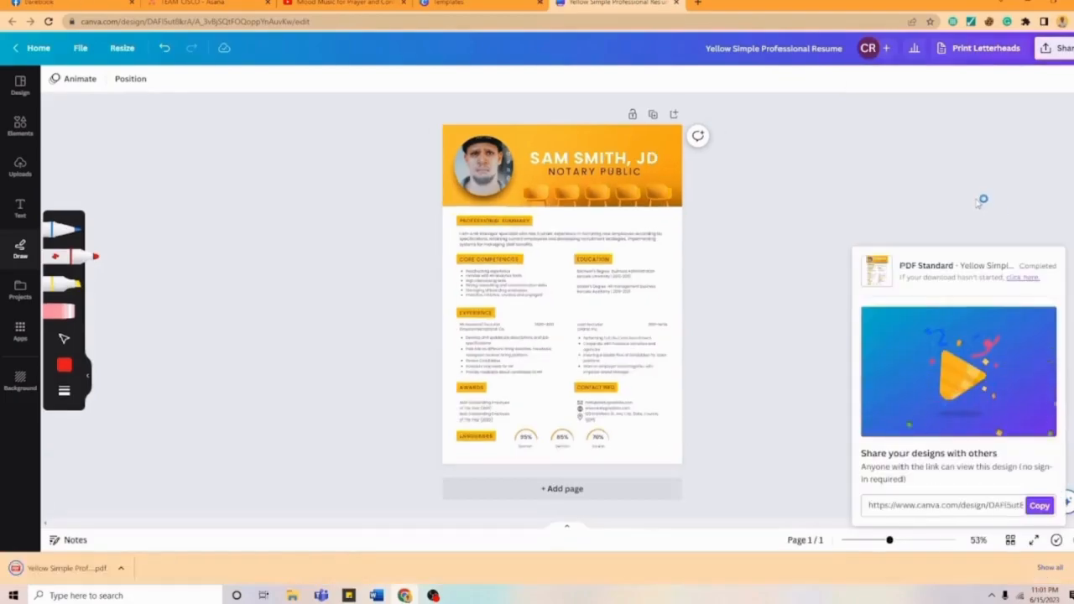